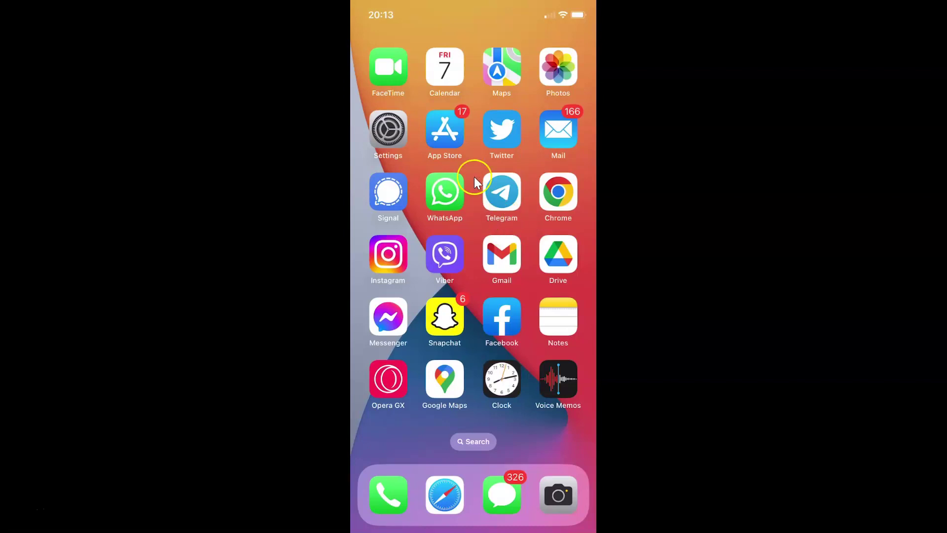
- Launch Telegram from the home screen icon
click(505, 195)
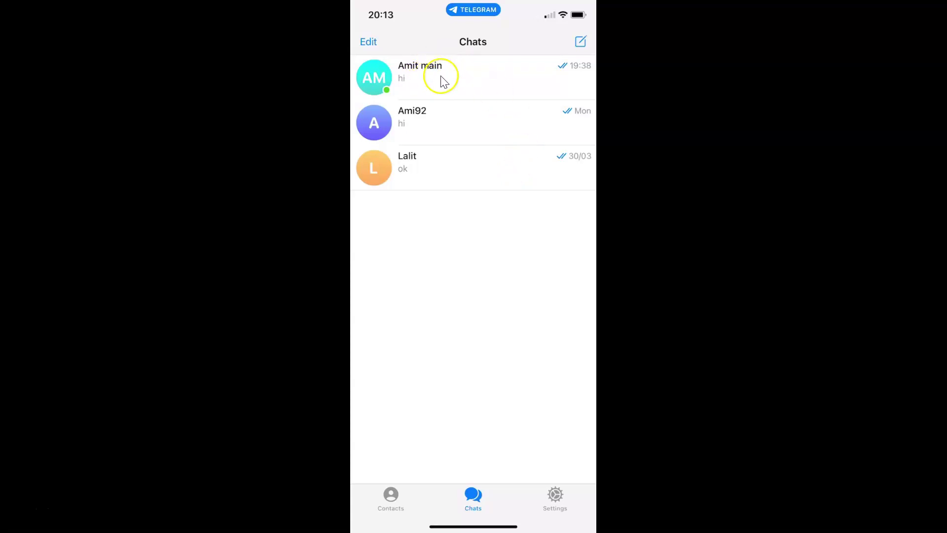
- Open the top chat ending with 'hi' and bring up the latest message's action menu
click(468, 80)
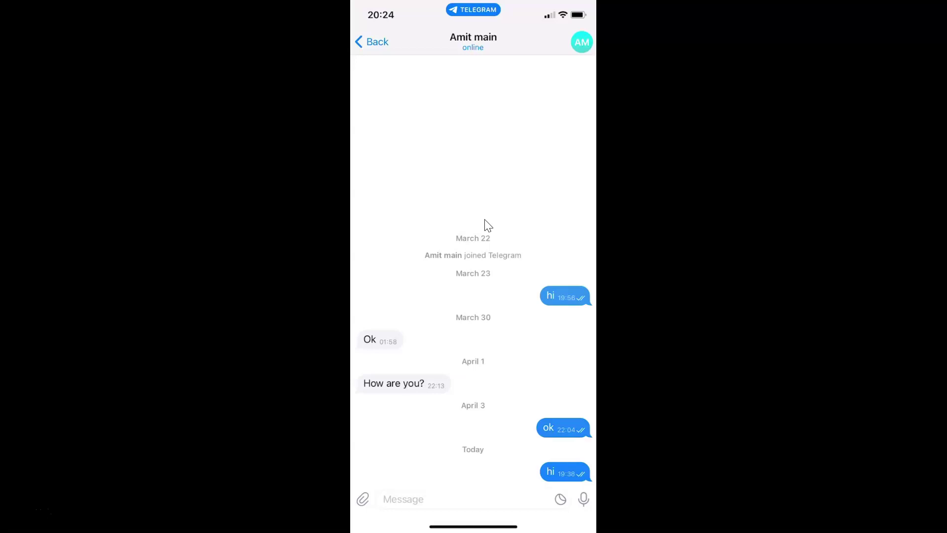
click(505, 279)
click(556, 472)
- Put the latest 'hi' message into editing mode via its context menu
click(559, 472)
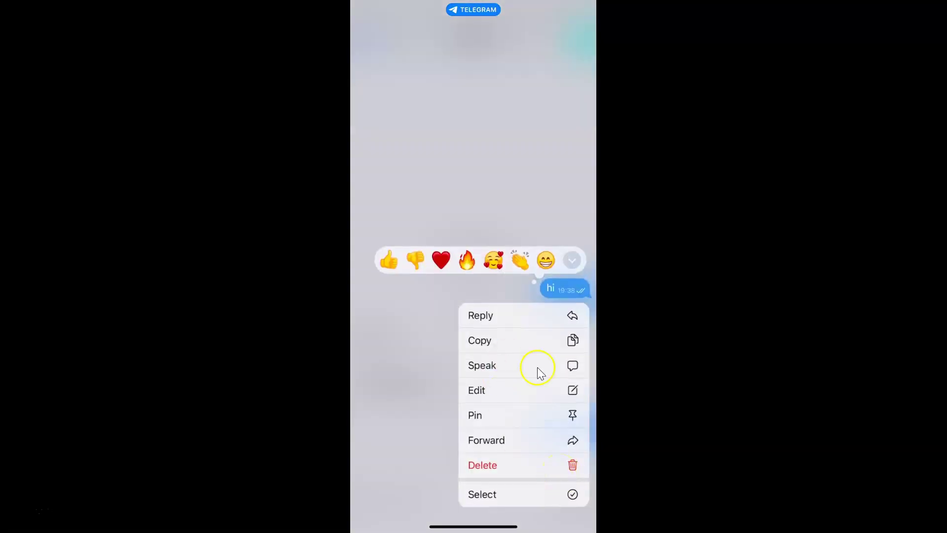
click(478, 390)
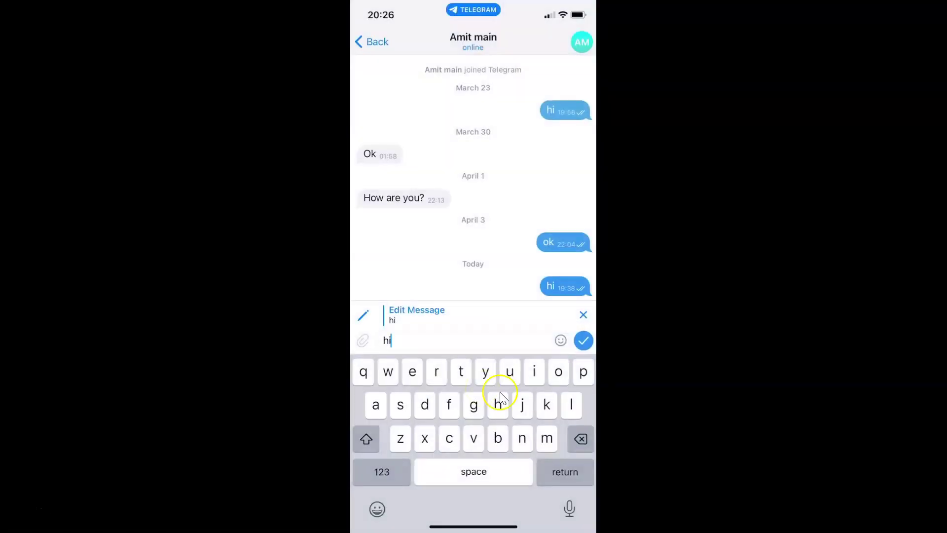
- Replace the 'hi' text with 'how are you?' and save the edit
click(442, 343)
key(BackSpace)
key(BackSpace)
text(how)
text( are you)
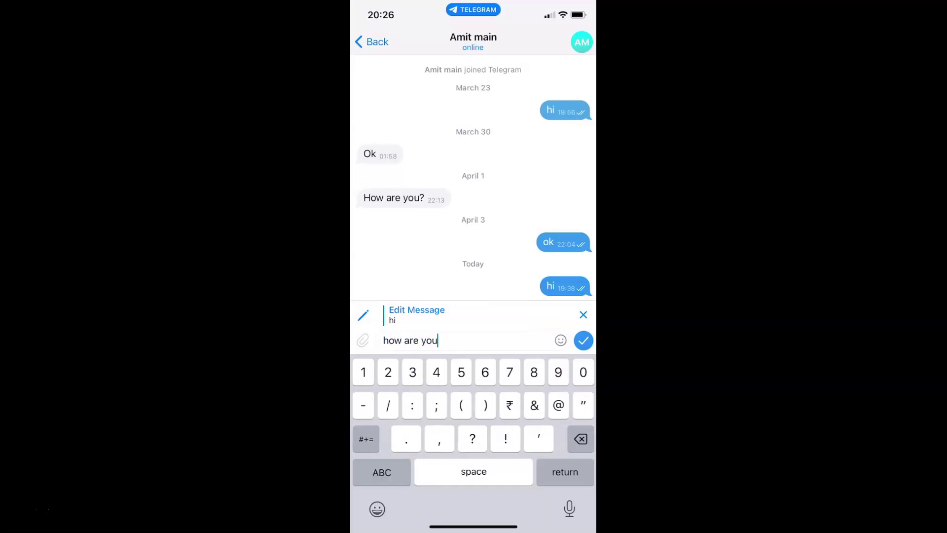
text(?)
click(464, 334)
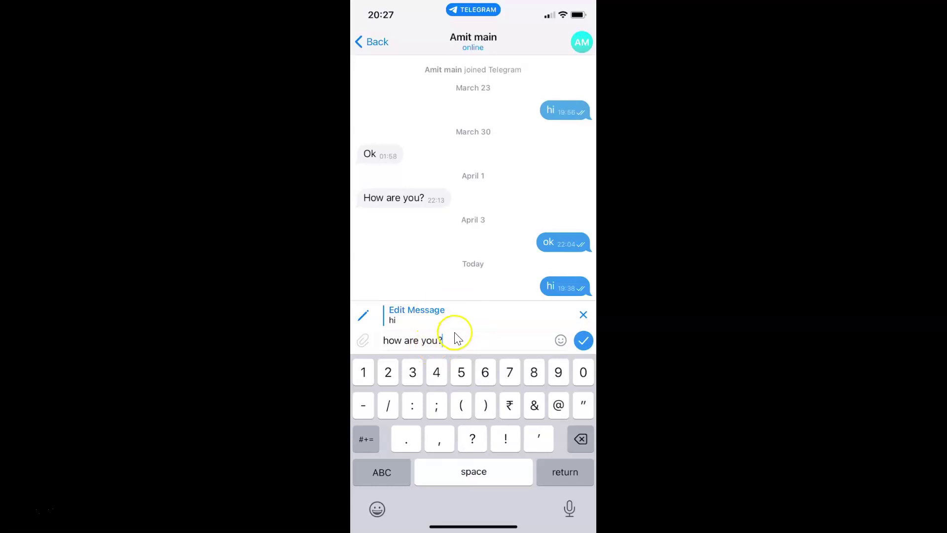
click(582, 341)
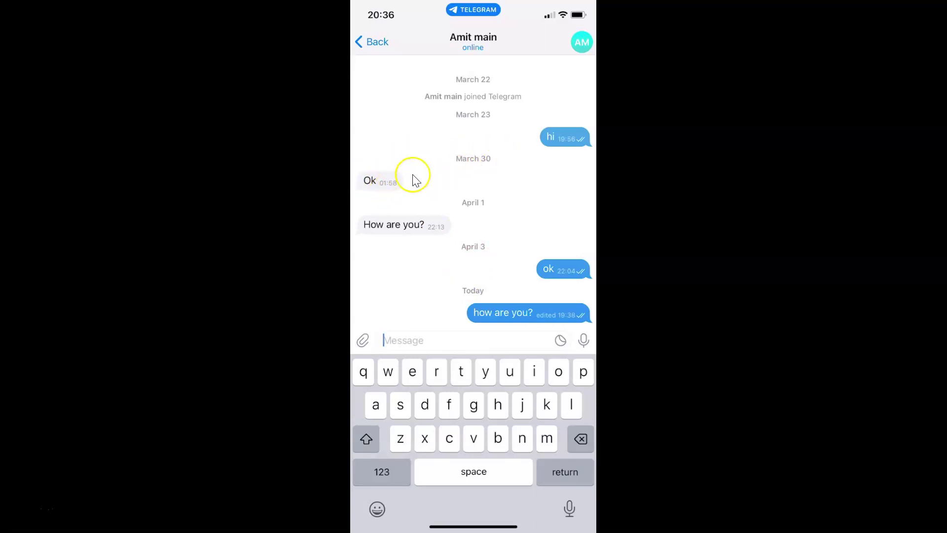
- Dismiss the 'Ok' message's action menu, then go back to the Chats list
click(381, 186)
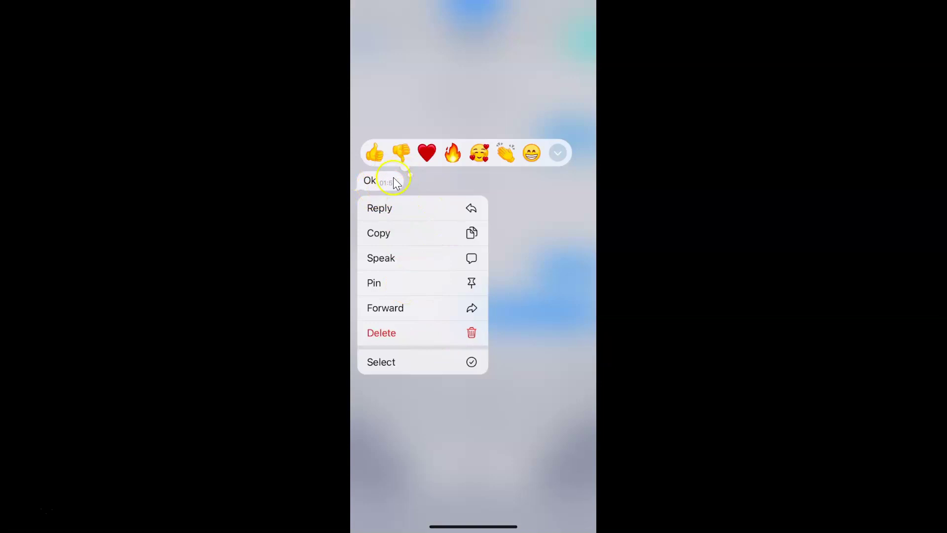
click(456, 177)
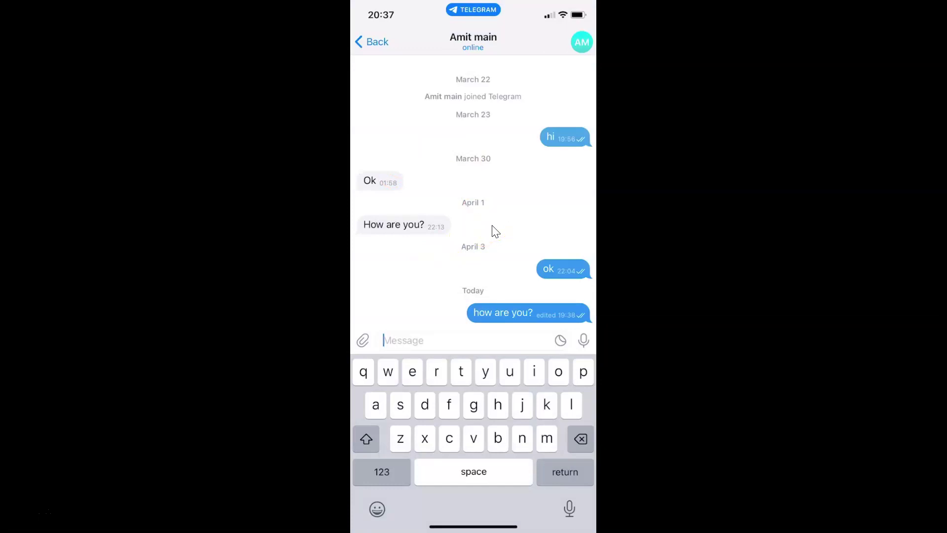
mouse_move(450, 162)
mouse_down()
mouse_move(374, 65)
mouse_move(370, 42)
mouse_up()
click(501, 159)
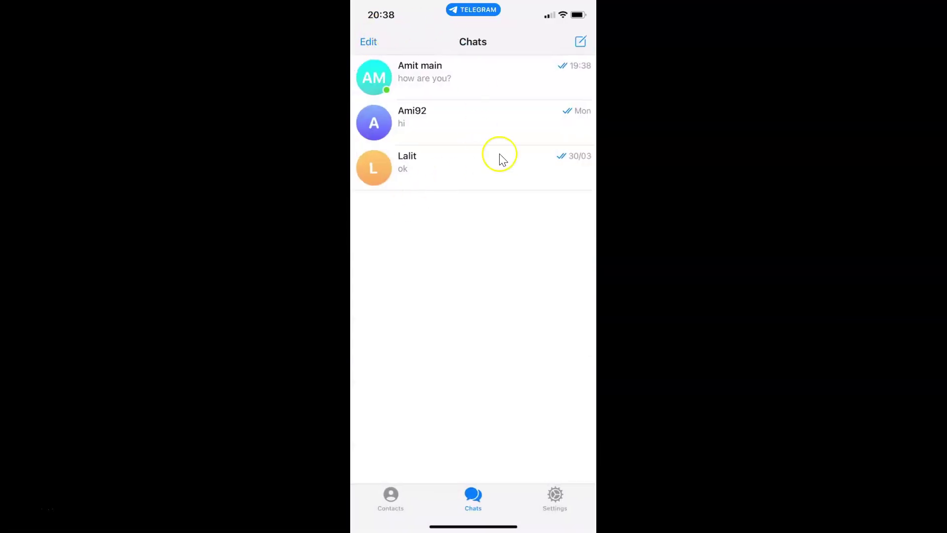